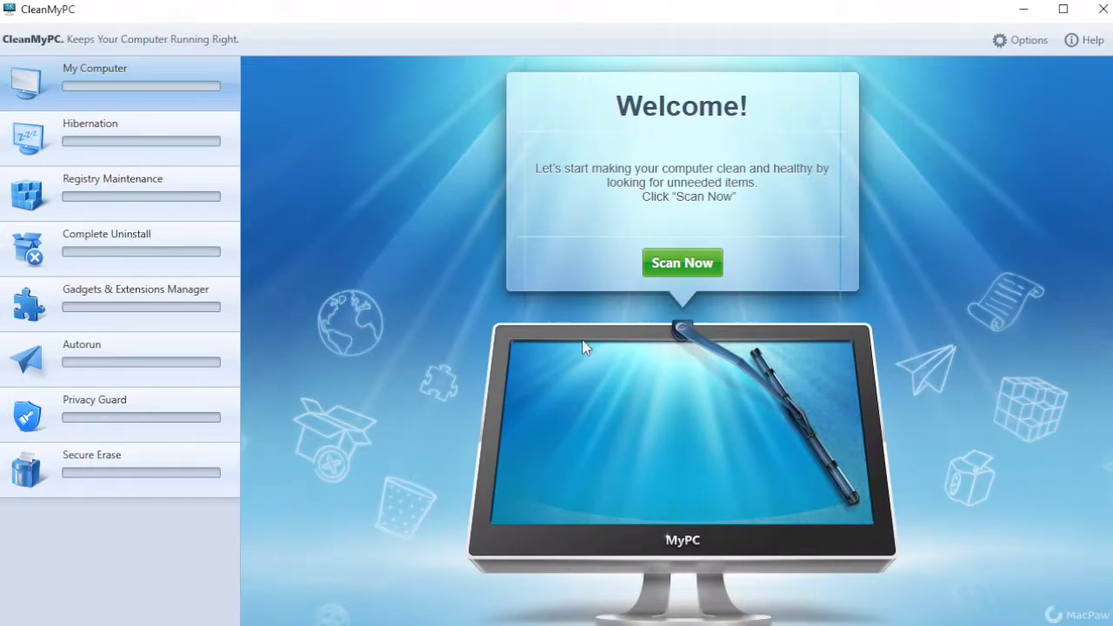
- Enable the hibernation file and disable it again
{"action": "left_click", "coordinate": [21, 137]}
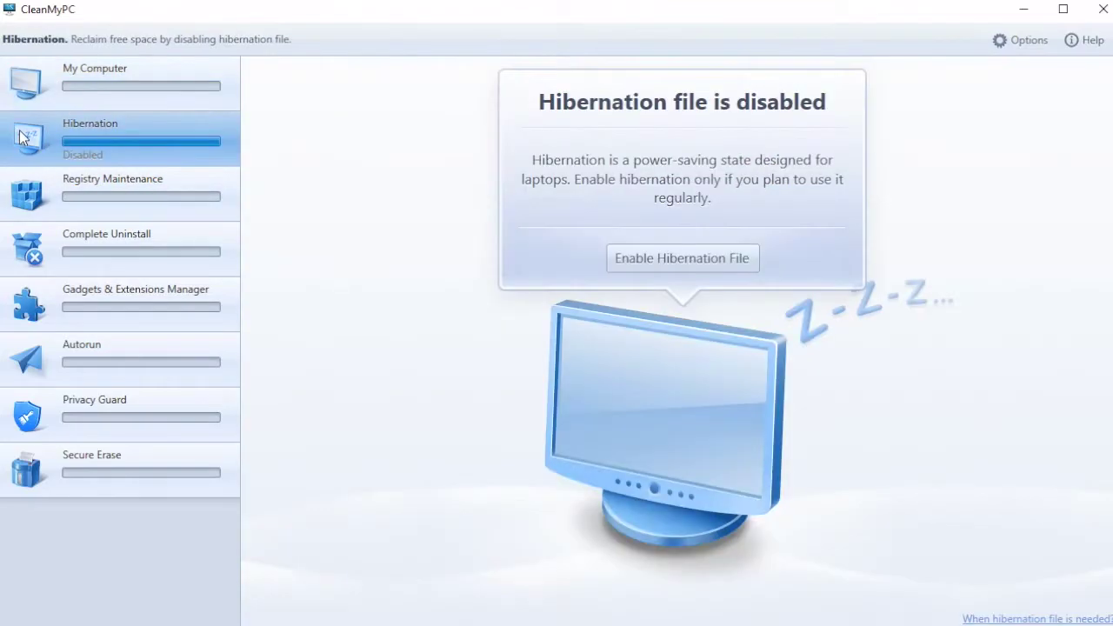
{"action": "left_click", "coordinate": [692, 259]}
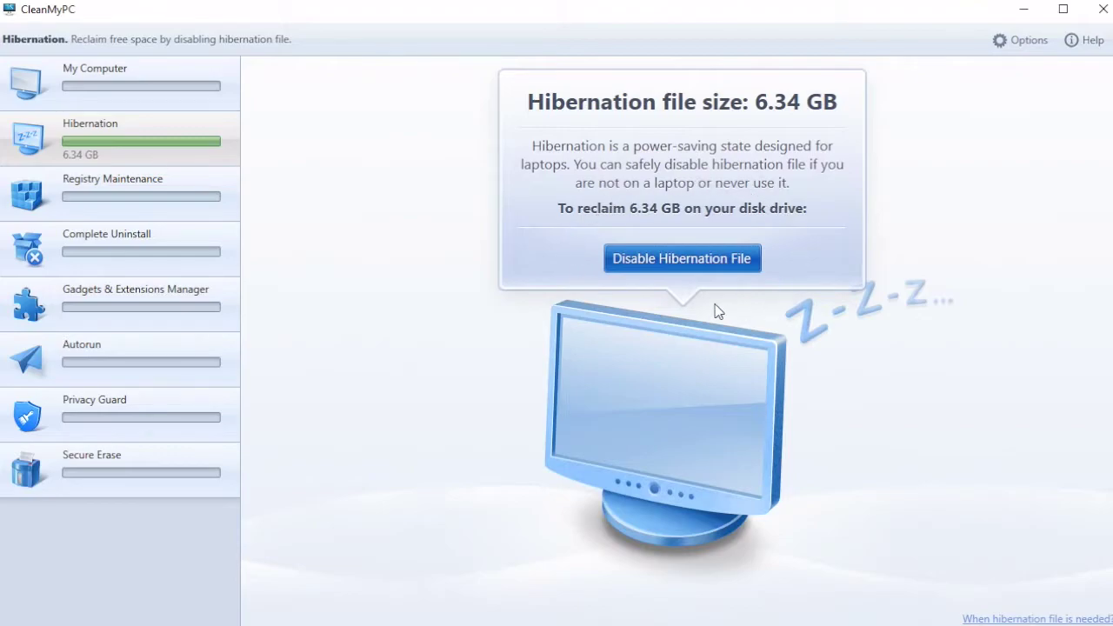
{"action": "left_click", "coordinate": [685, 261]}
- Find Movavi Screen Capture 7 among the applications for complete uninstall and run its original uninstaller
{"action": "left_click", "coordinate": [218, 201]}
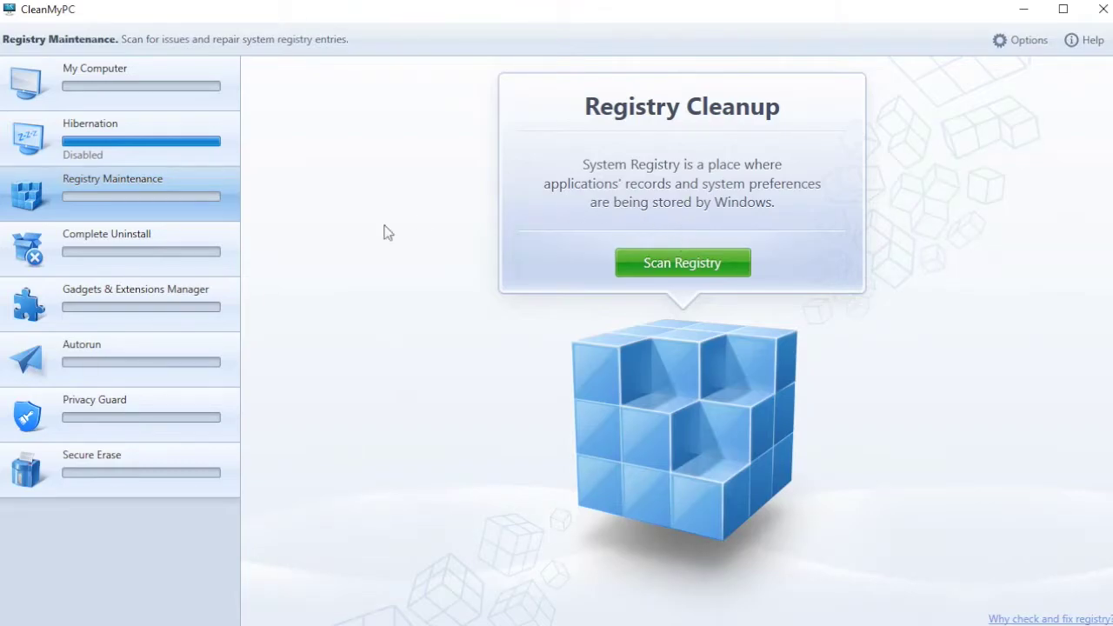
{"action": "left_click", "coordinate": [24, 250]}
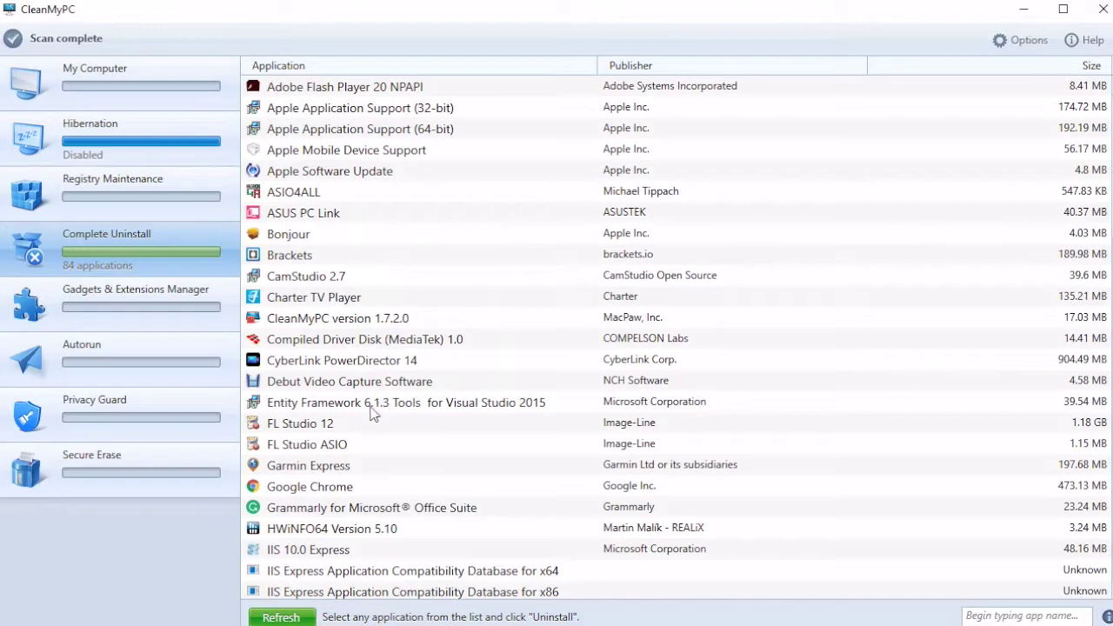
{"action": "scroll", "coordinate": [387, 443], "scroll_direction": "down", "scroll_amount": 7}
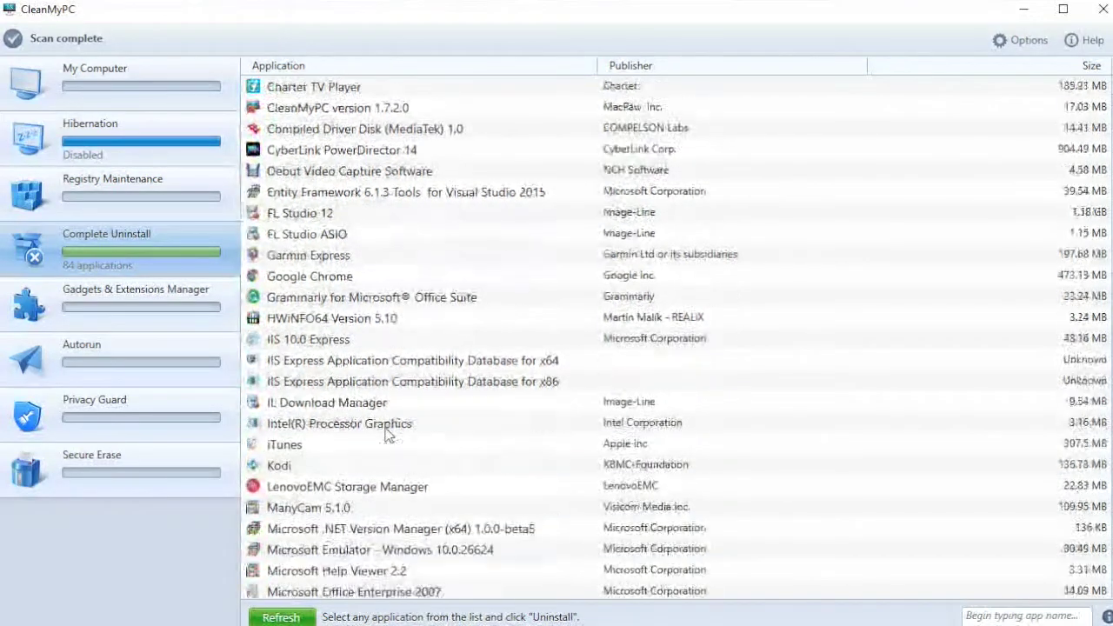
{"action": "scroll", "coordinate": [387, 434], "scroll_direction": "down", "scroll_amount": 10}
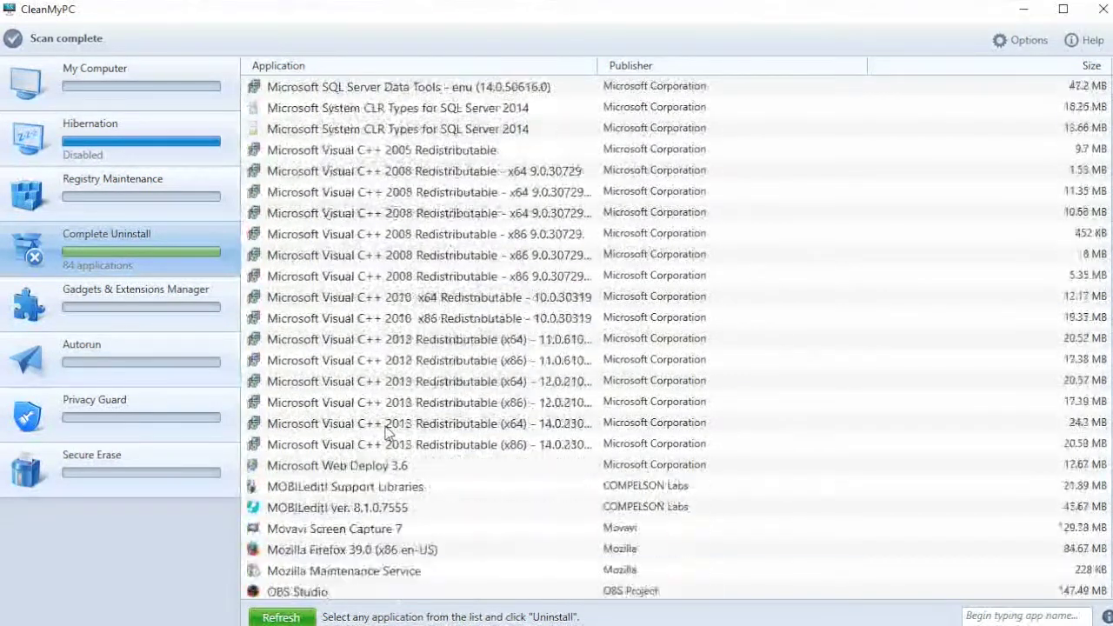
{"action": "scroll", "coordinate": [387, 435], "scroll_direction": "down", "scroll_amount": 2}
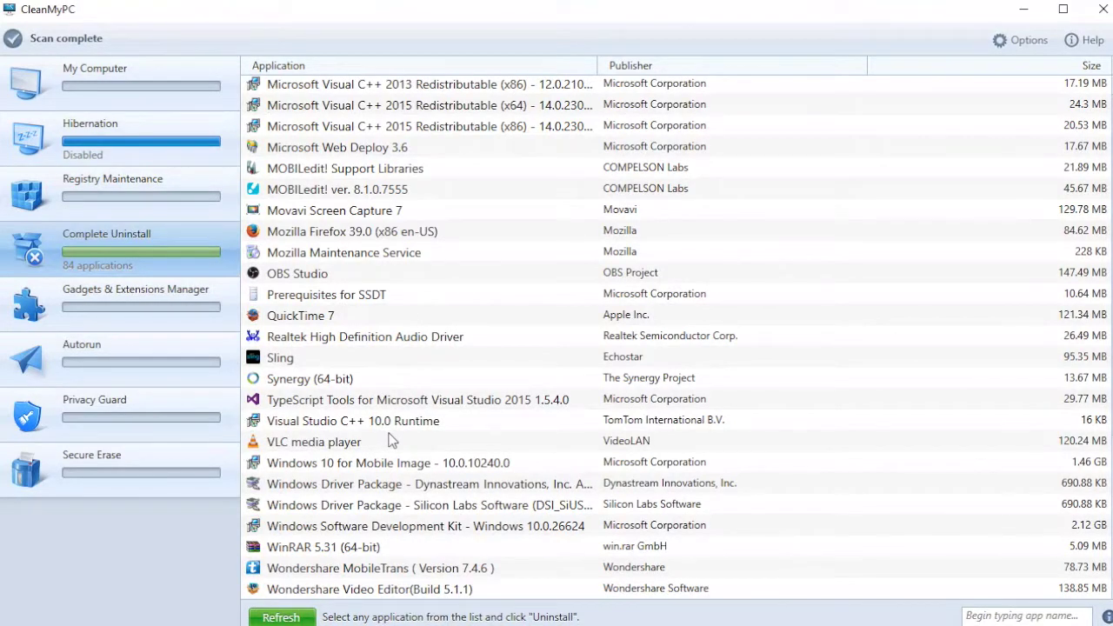
{"action": "left_click", "coordinate": [367, 216]}
{"action": "left_click", "coordinate": [320, 205]}
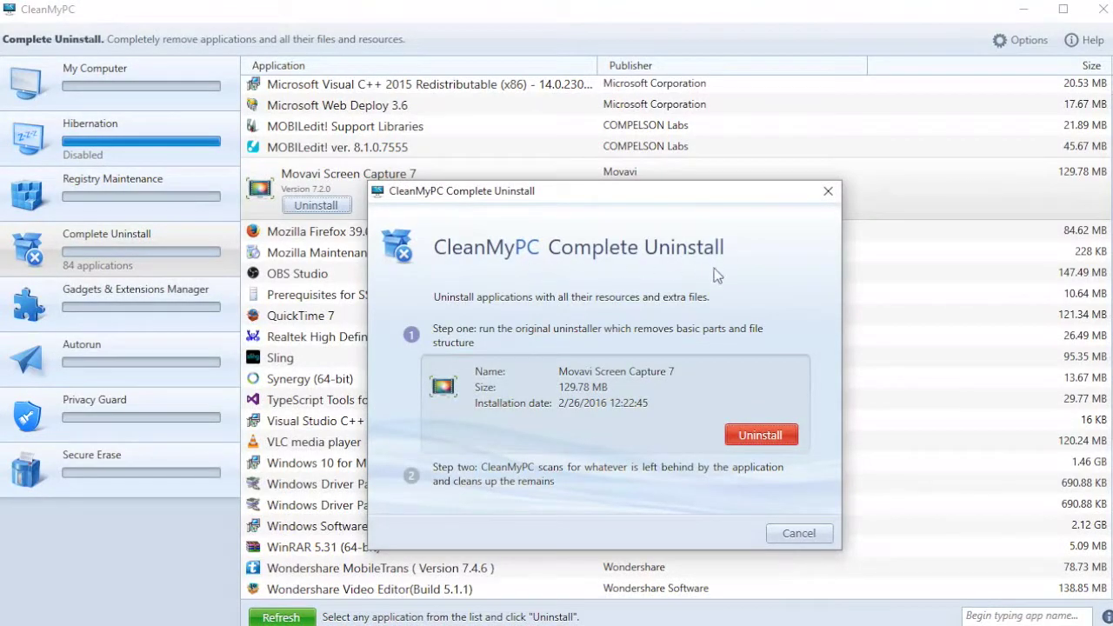
{"action": "left_click", "coordinate": [762, 435]}
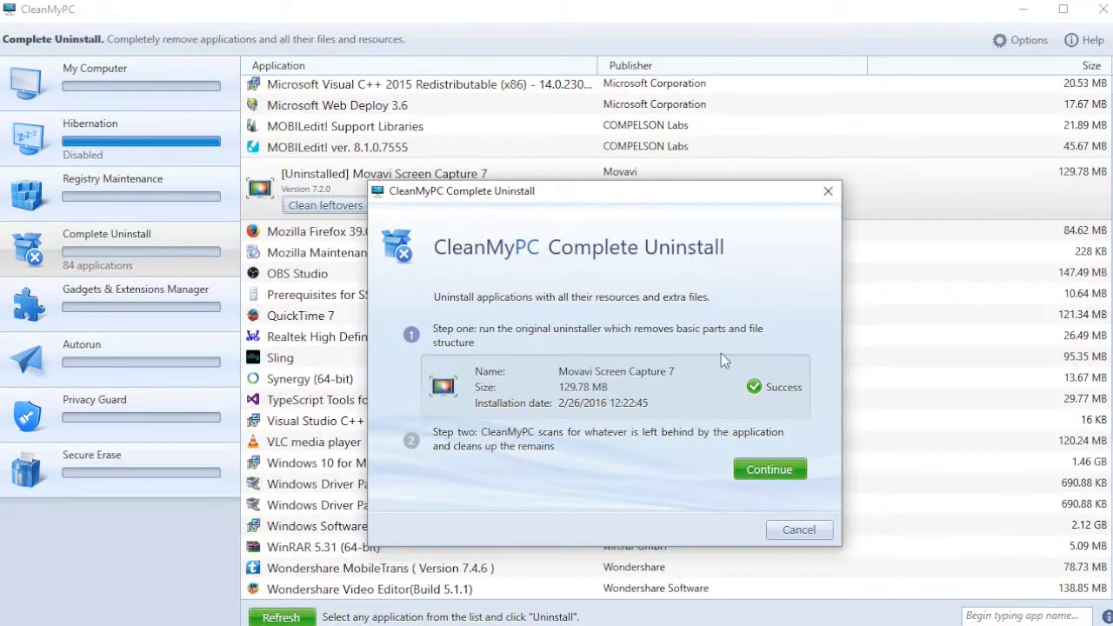
- Scan for the leftovers of Movavi Screen Capture 7 and clean all of the listed remains
{"action": "left_click", "coordinate": [772, 470]}
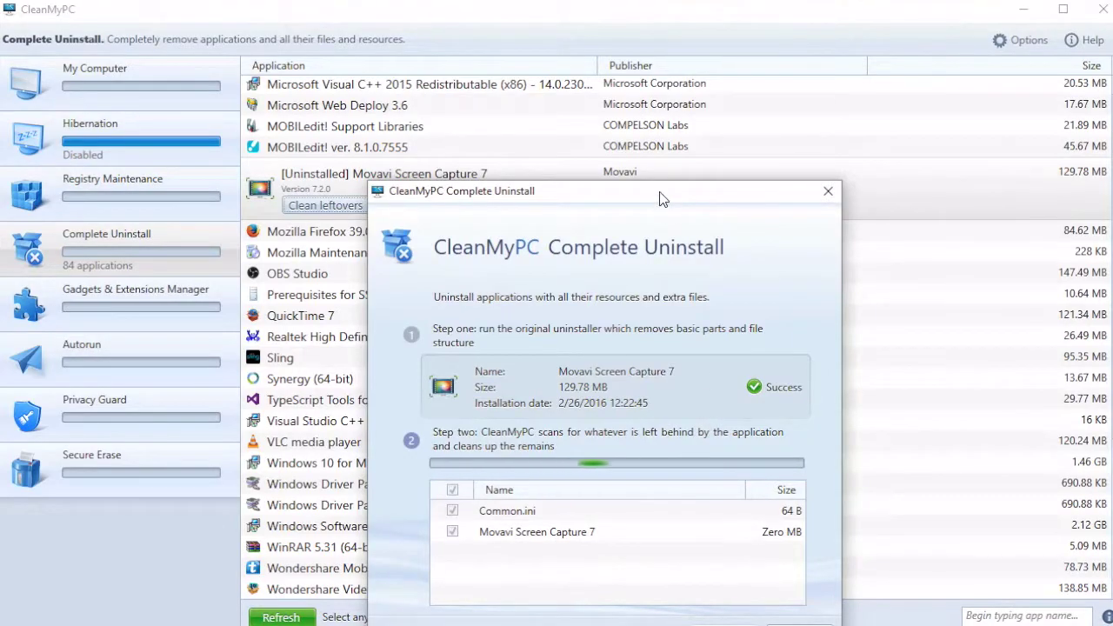
{"action": "left_click_drag", "start_coordinate": [659, 199], "coordinate": [649, 133]}
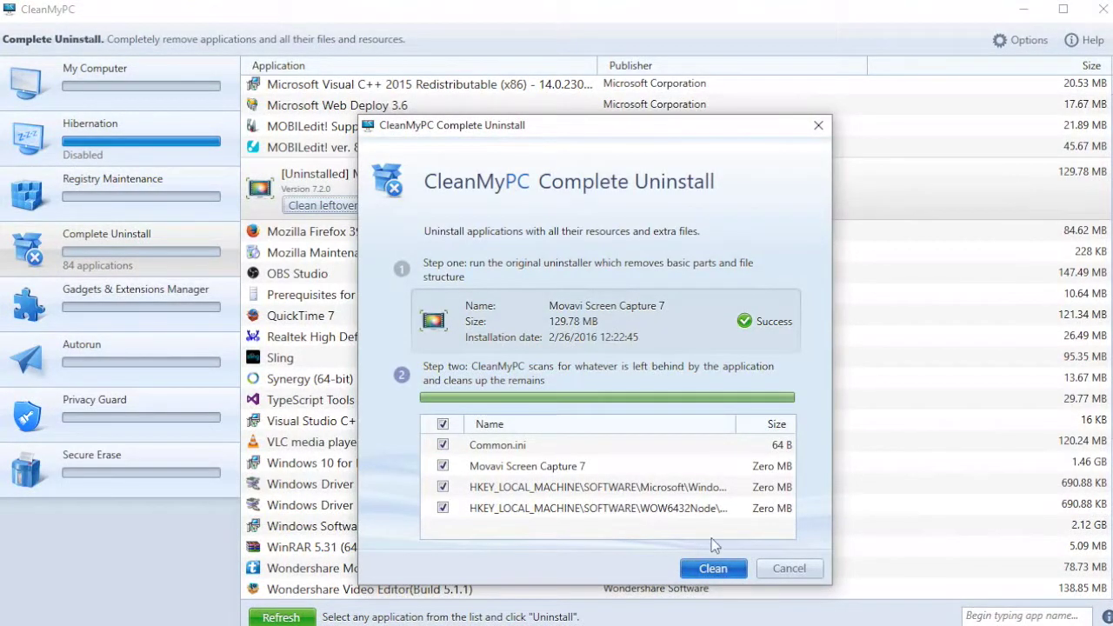
{"action": "left_click", "coordinate": [713, 568]}
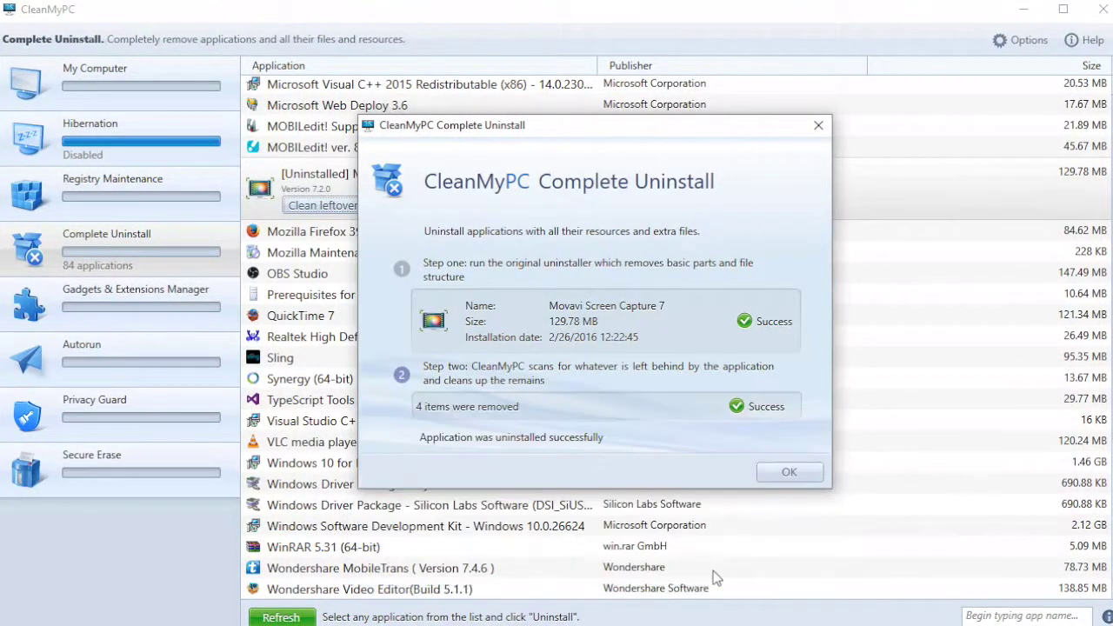
{"action": "left_click", "coordinate": [789, 472]}
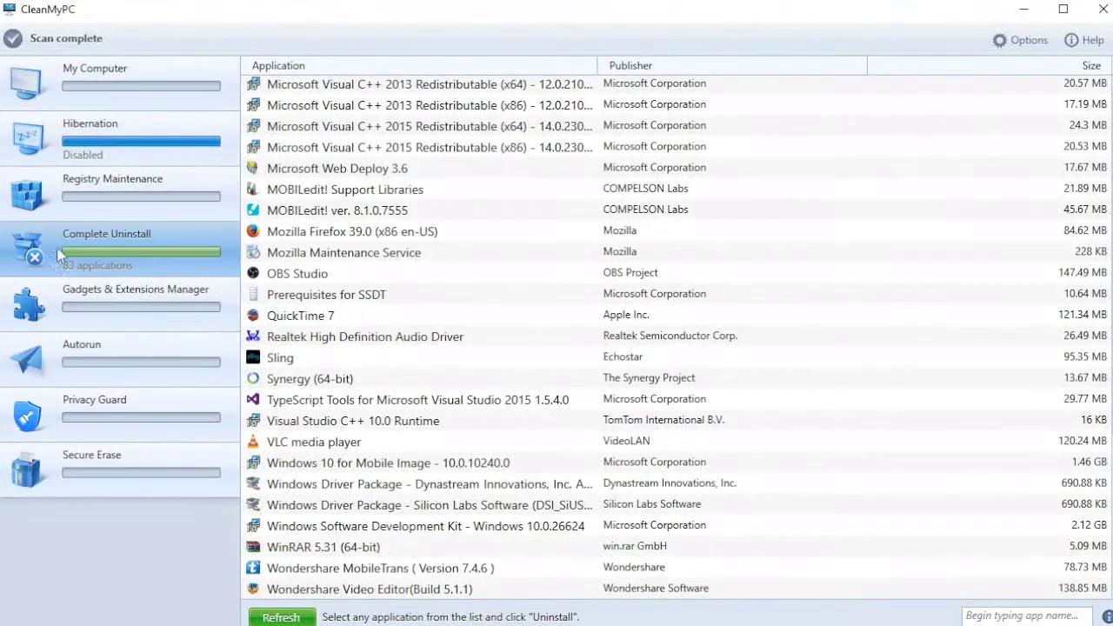
- Mark the YouTube extension of Google Chrome for removal in the Gadgets & Extensions Manager
{"action": "left_click", "coordinate": [43, 302]}
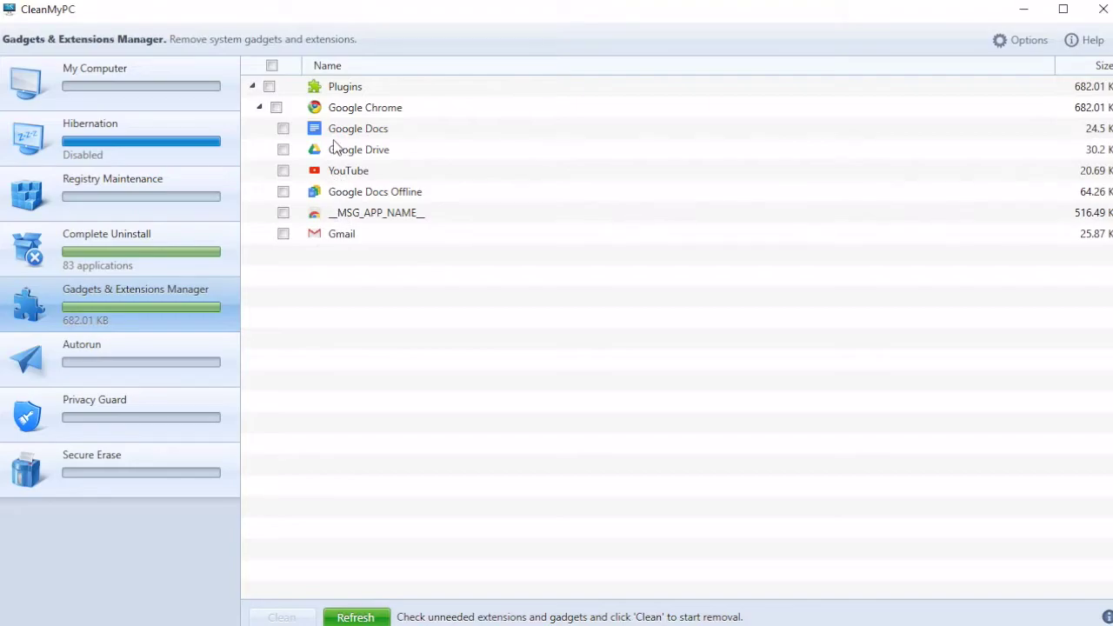
{"action": "left_click", "coordinate": [283, 170]}
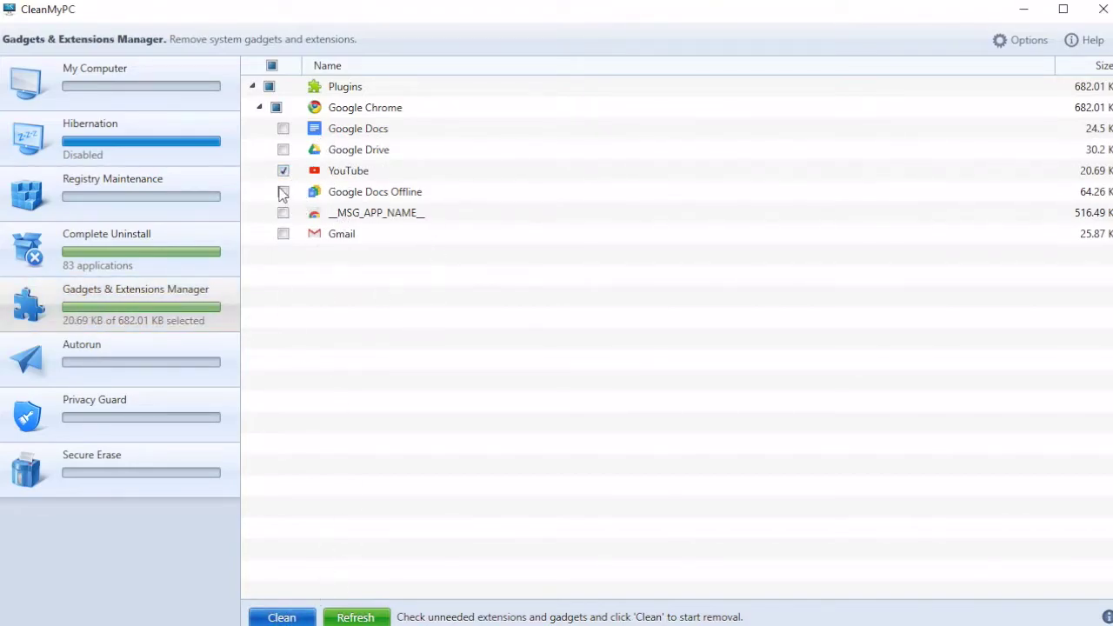
- Disable automatic startup for WSHelperSetup.exe and LenovoEMC Storage Manager
{"action": "left_click", "coordinate": [96, 348]}
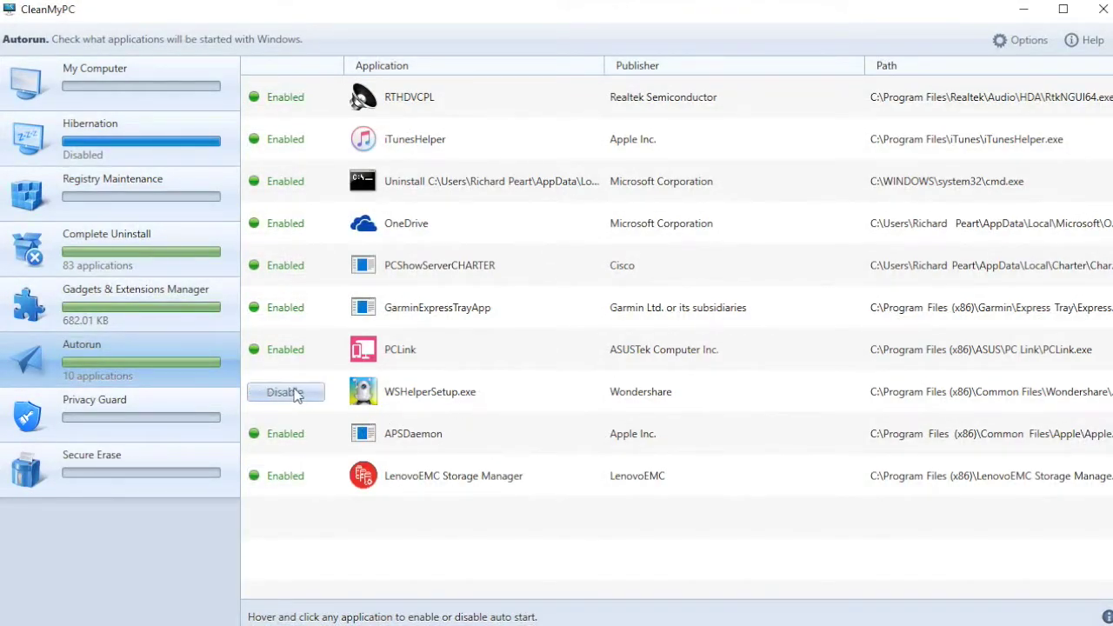
{"action": "left_click", "coordinate": [283, 394]}
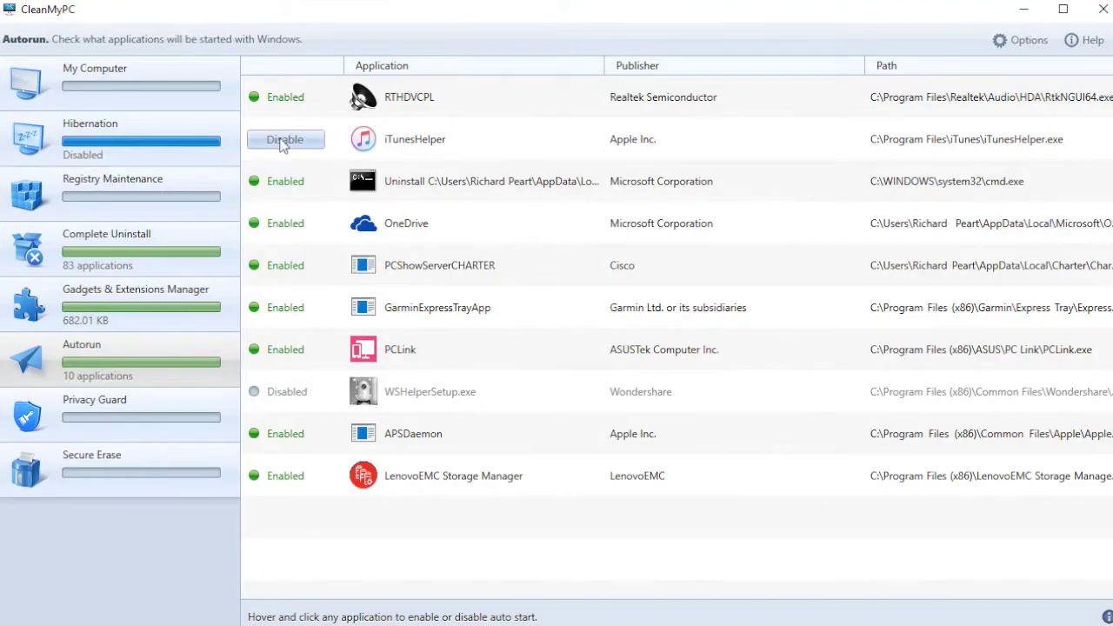
{"action": "left_click", "coordinate": [513, 491]}
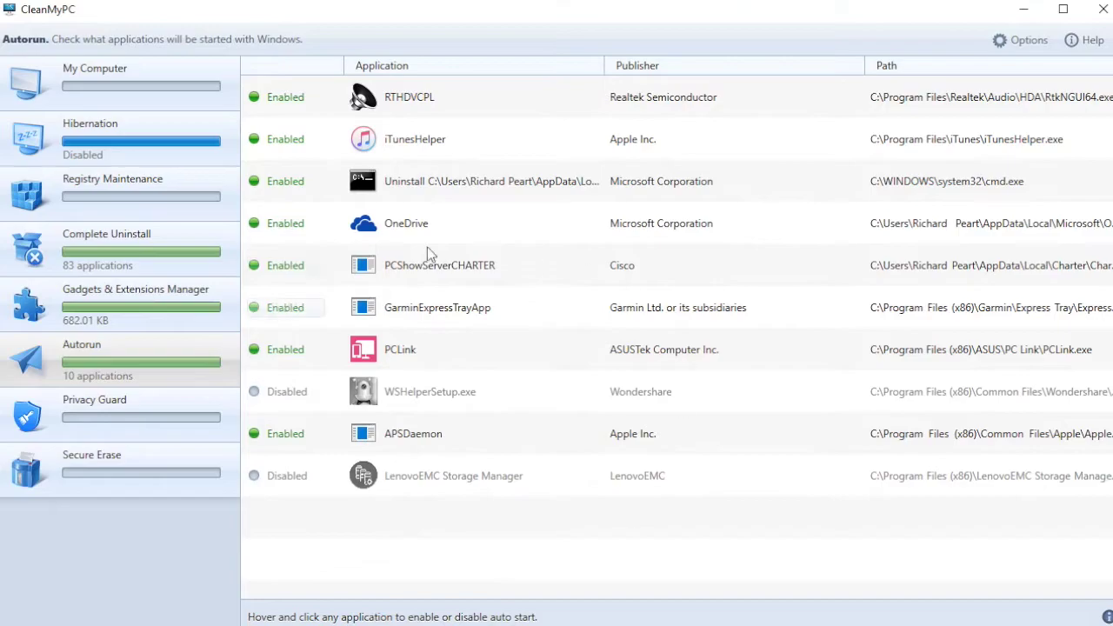
- Review the Privacy Guard browser data options and look at Secure Erase's file and folder choosers without selecting anything
{"action": "left_click", "coordinate": [24, 421]}
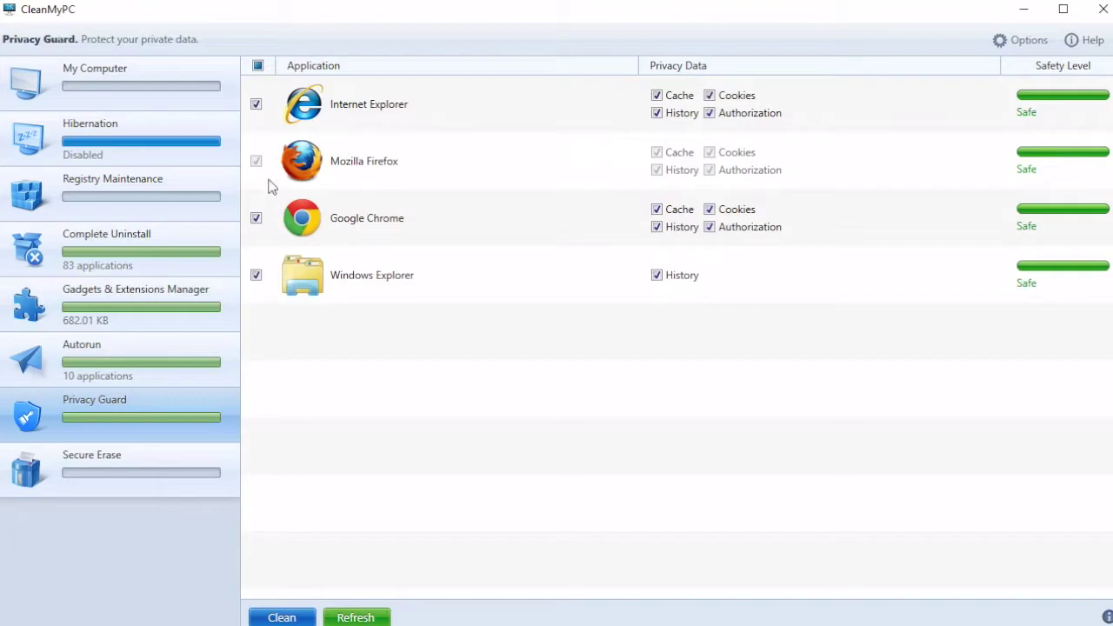
{"action": "left_click", "coordinate": [40, 465]}
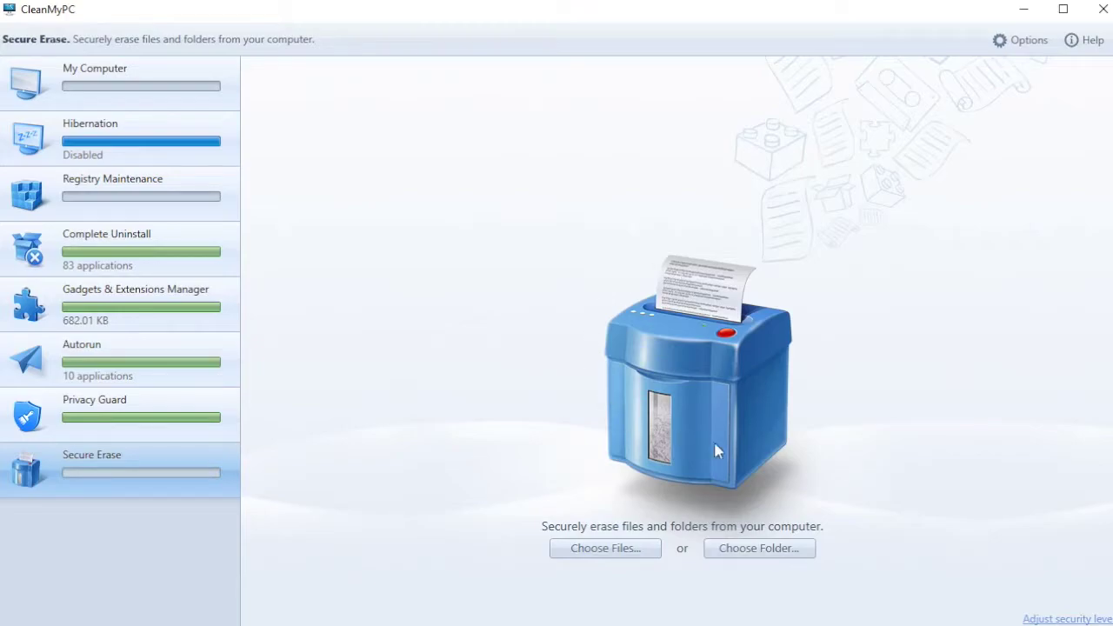
{"action": "left_click", "coordinate": [623, 552]}
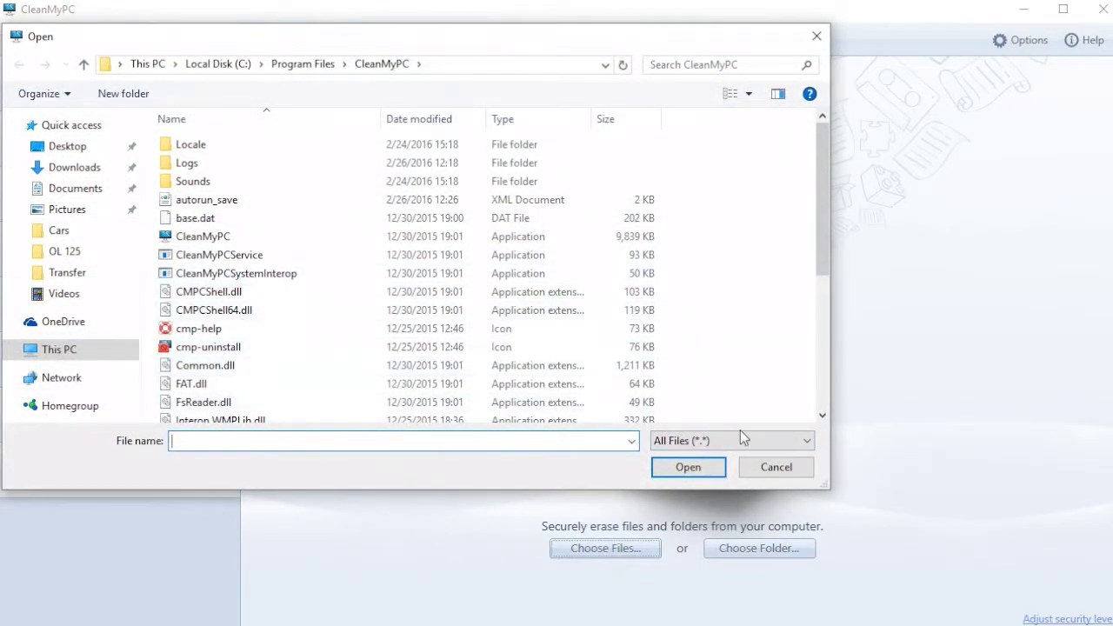
{"action": "left_click", "coordinate": [777, 471]}
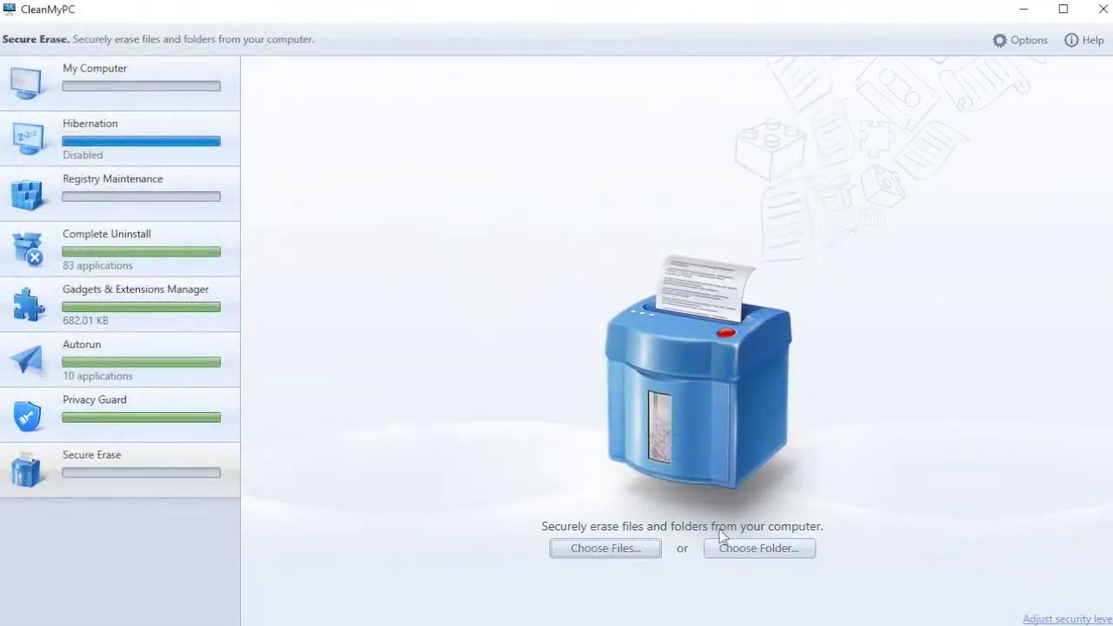
{"action": "left_click", "coordinate": [756, 552]}
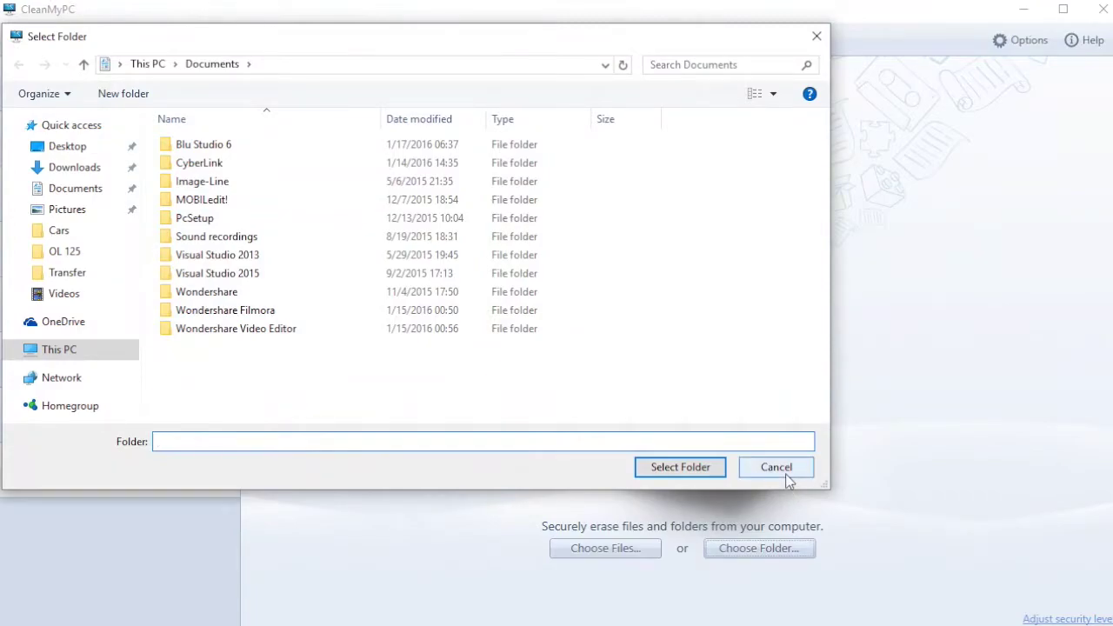
{"action": "left_click", "coordinate": [786, 476]}
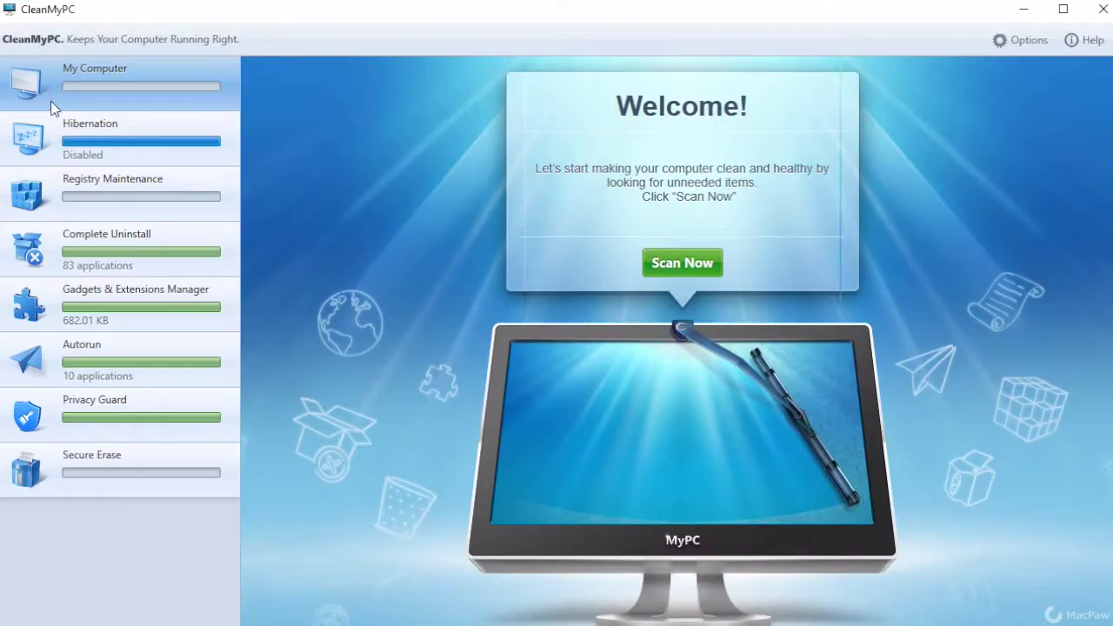
- Scan the whole computer for unneeded data and clean it, force quitting Google Chrome
{"action": "left_click", "coordinate": [687, 263]}
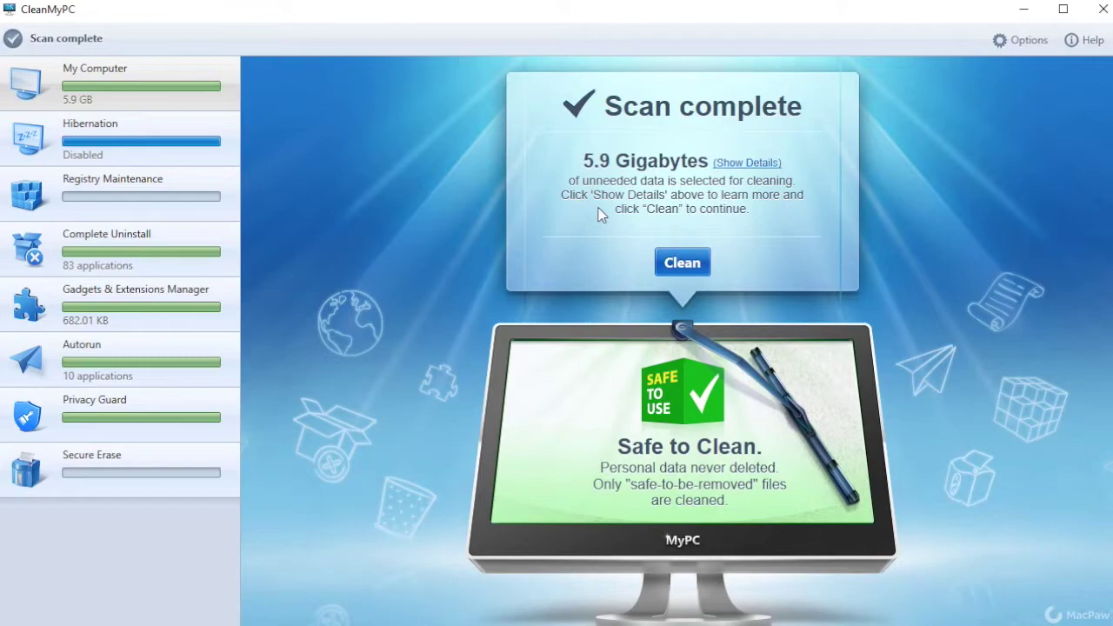
{"action": "left_click", "coordinate": [683, 264]}
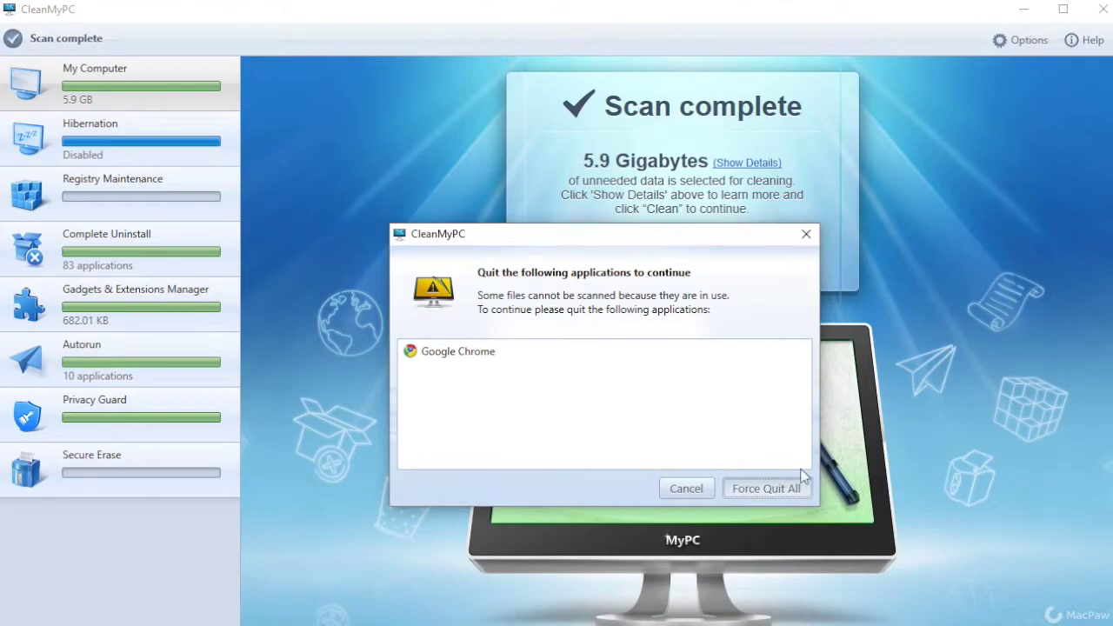
{"action": "left_click", "coordinate": [776, 491]}
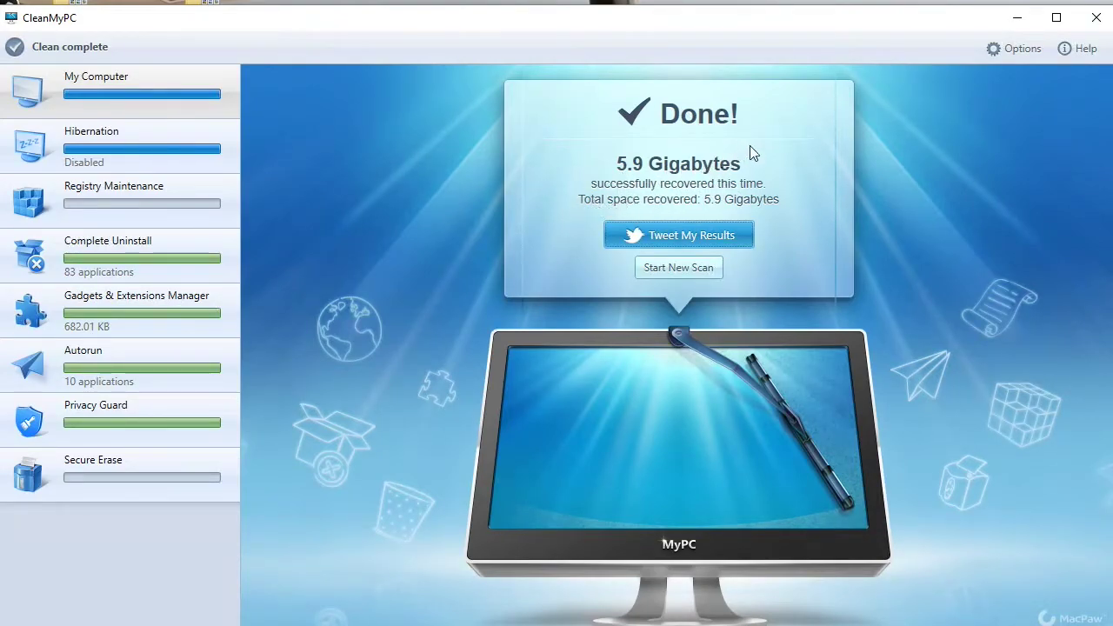
- Scan the registry and fix all listed issue categories, returning to the My Computer overview
{"action": "left_click", "coordinate": [118, 192]}
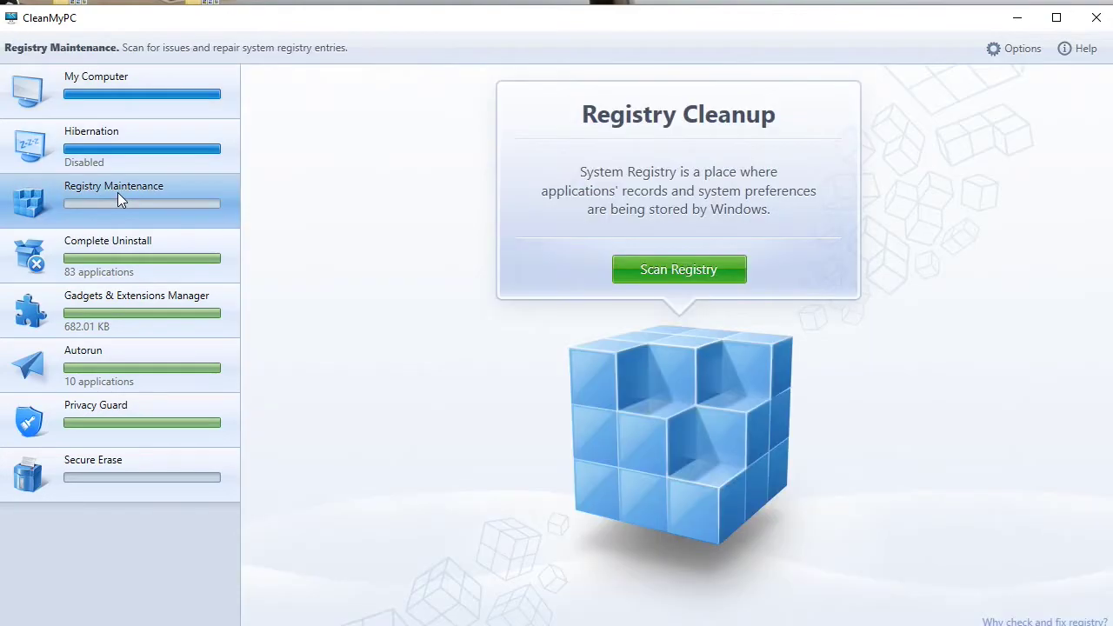
{"action": "left_click", "coordinate": [678, 272]}
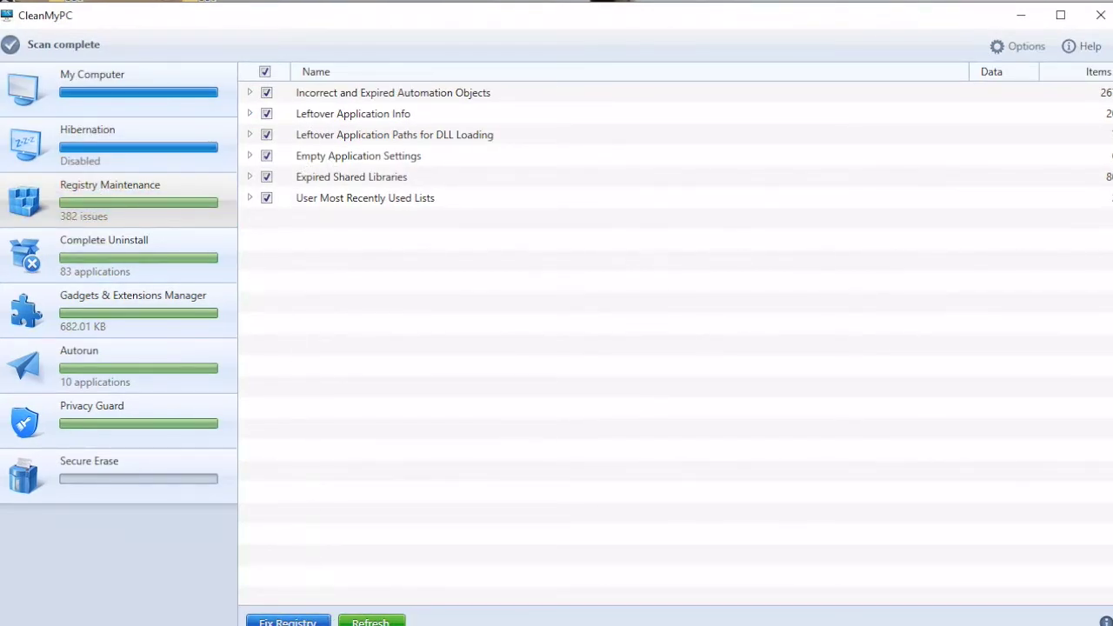
{"action": "left_click", "coordinate": [287, 621]}
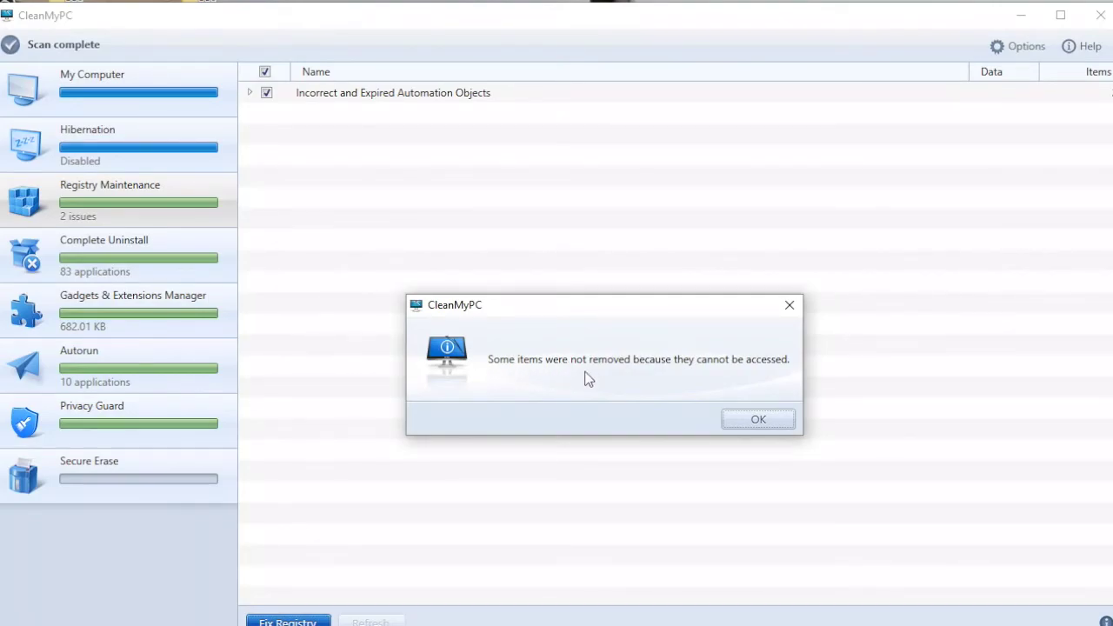
{"action": "left_click", "coordinate": [755, 418]}
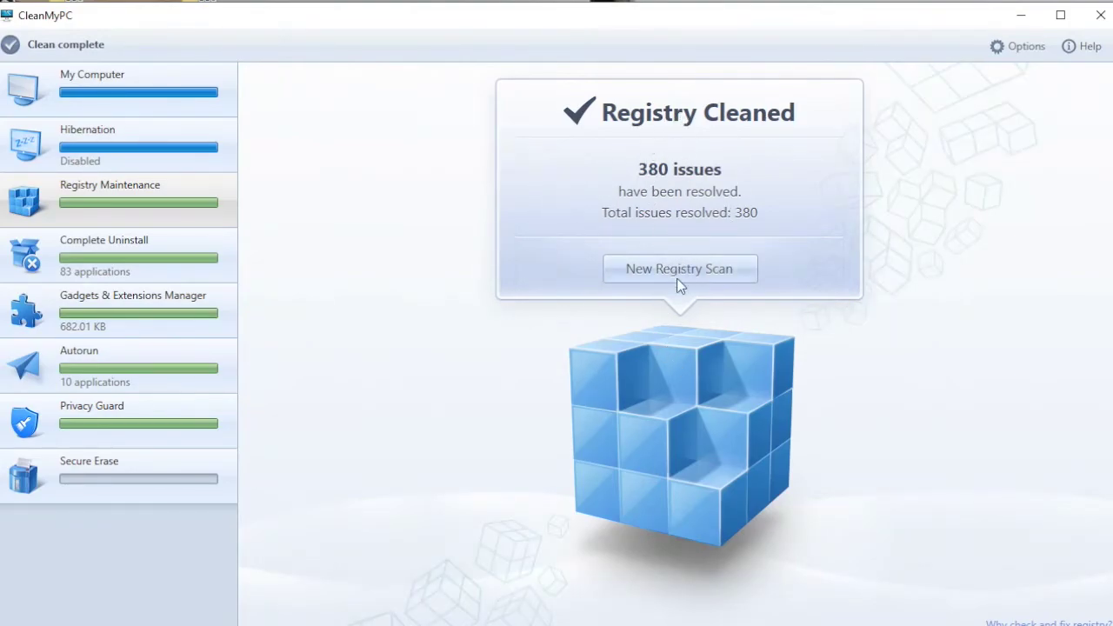
{"action": "left_click", "coordinate": [78, 81]}
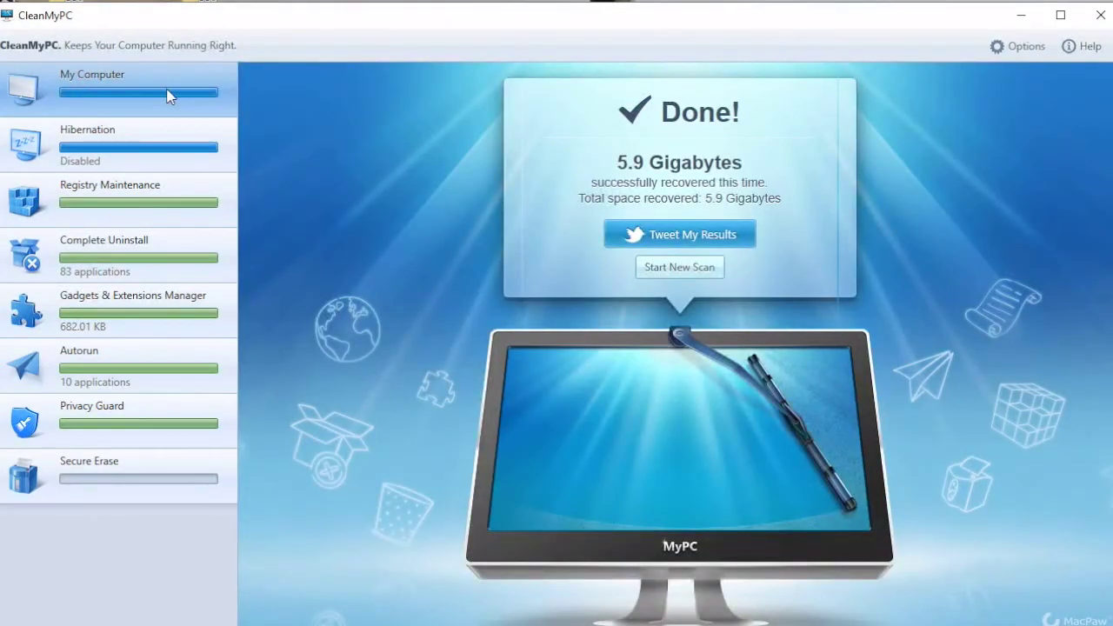